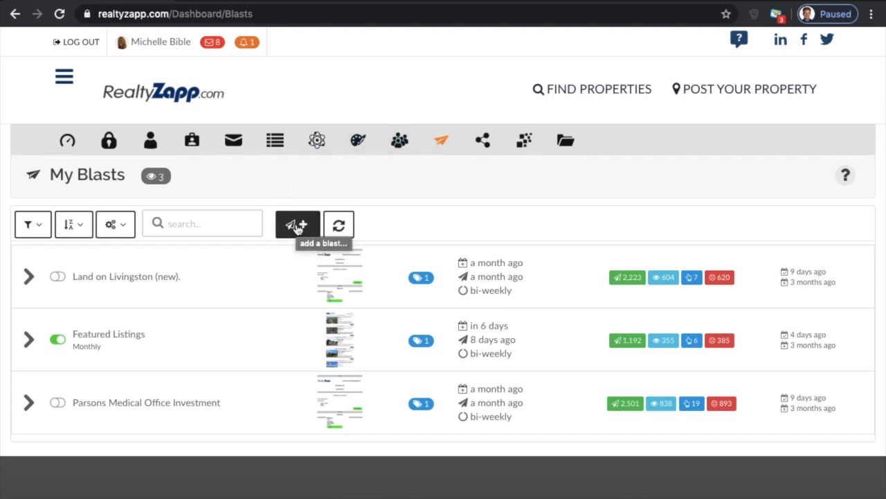
- Create a new blast and name it "test"
left_click(297, 228)
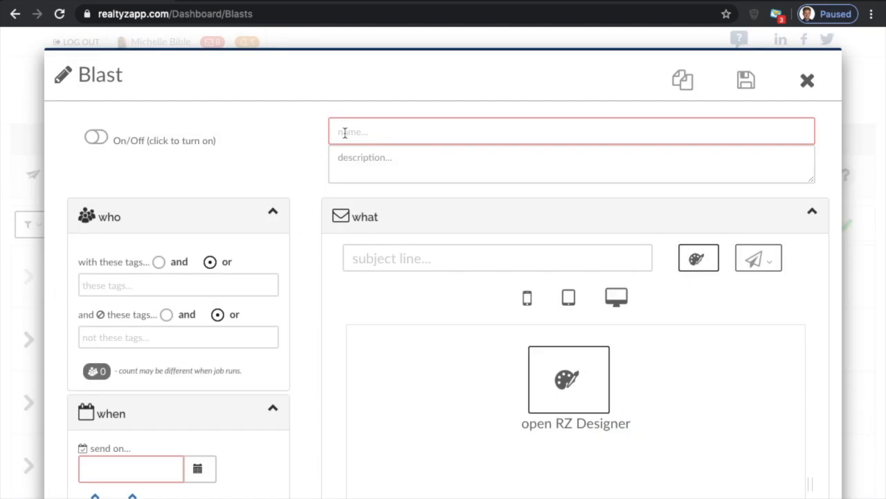
left_click(423, 136)
type("test")
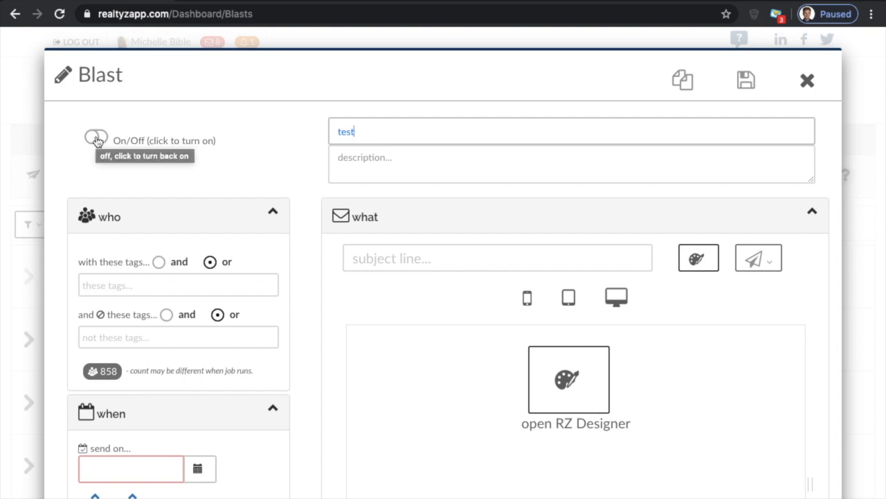
- Schedule the blast to send on 02-27-2020 at 04:00 AM
scroll(104, 388, "down", 2)
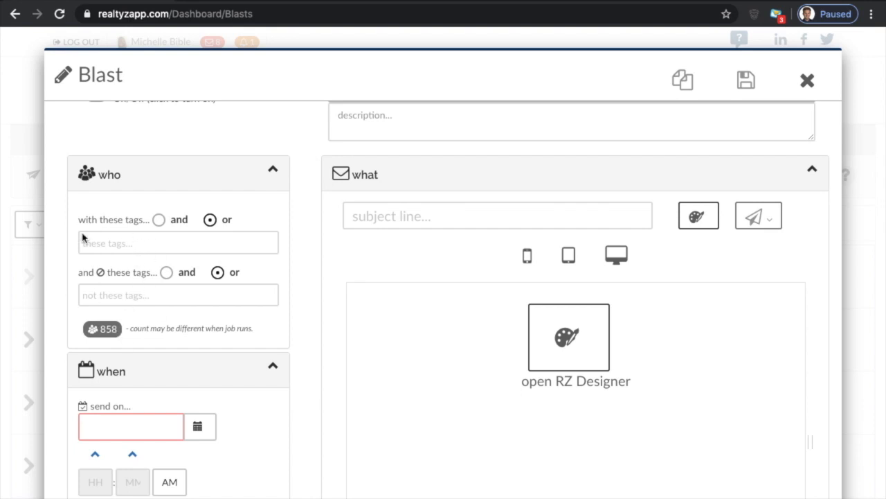
scroll(78, 288, "down", 1)
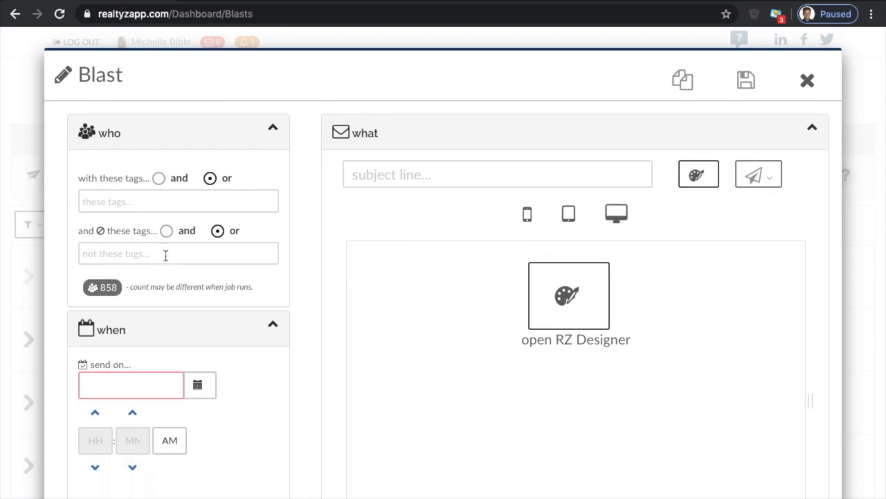
scroll(166, 282, "down", 3)
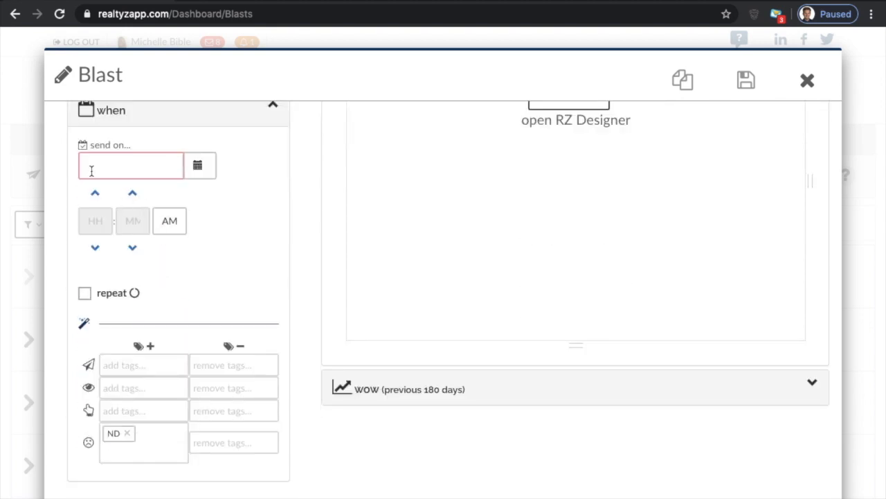
left_click(204, 172)
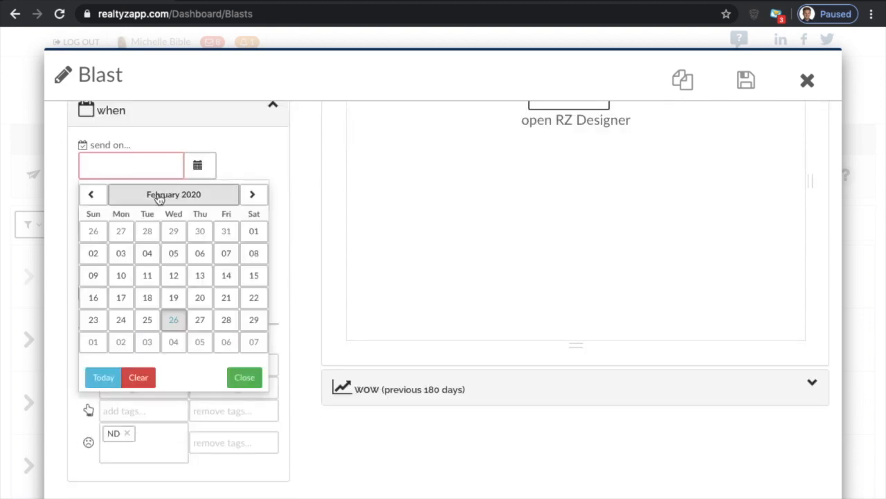
left_click(202, 324)
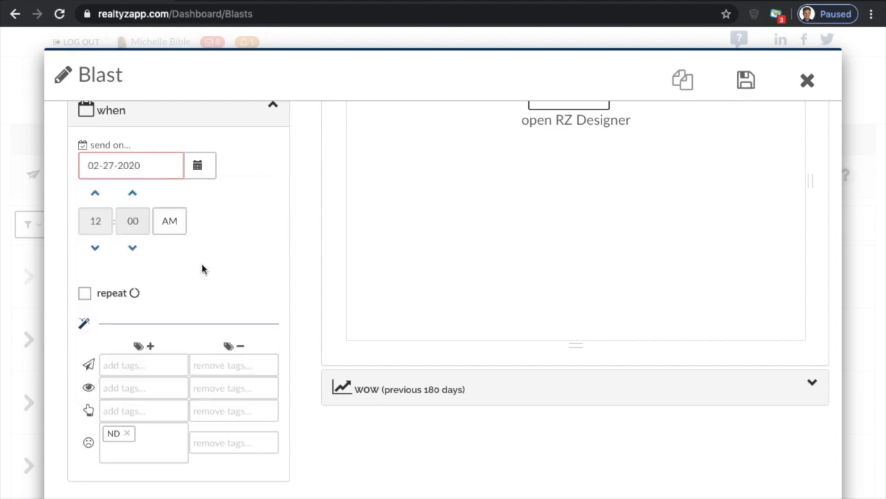
left_click(95, 193)
left_click(95, 193)
left_click(95, 193)
left_click(94, 193)
- Make the blast repeat on a monthly basis
left_click(85, 293)
scroll(86, 299, "down", 1)
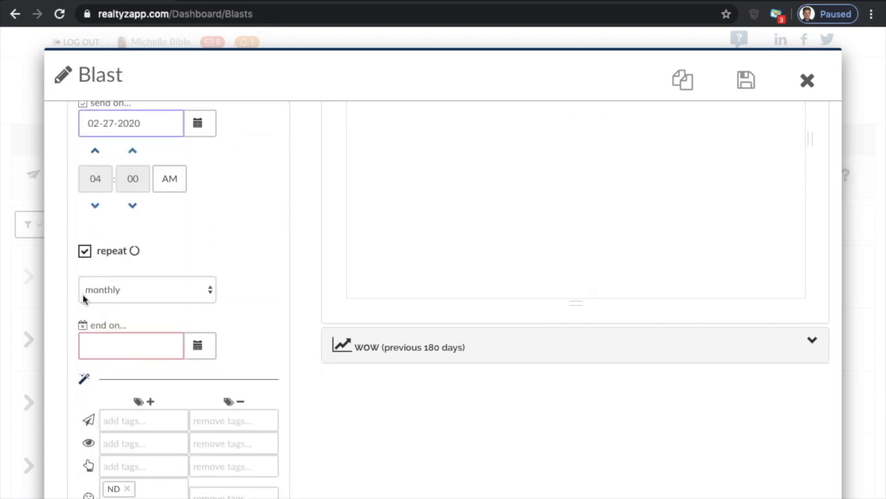
left_click(133, 282)
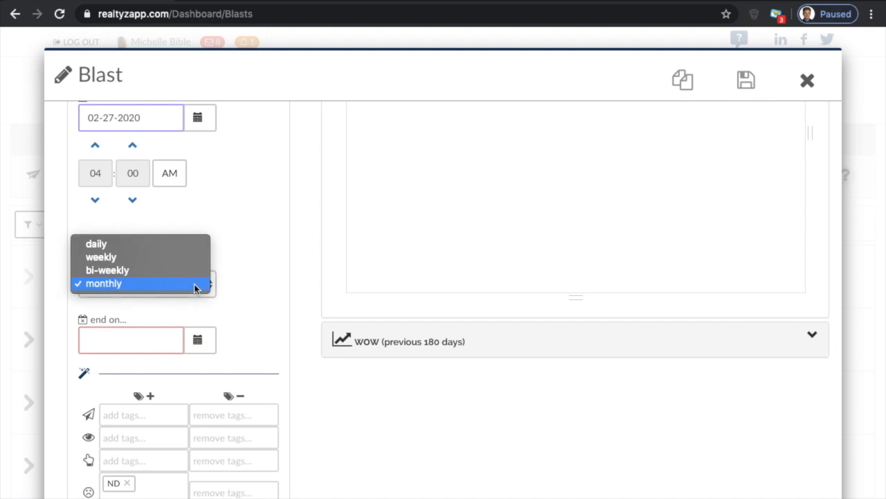
left_click(118, 285)
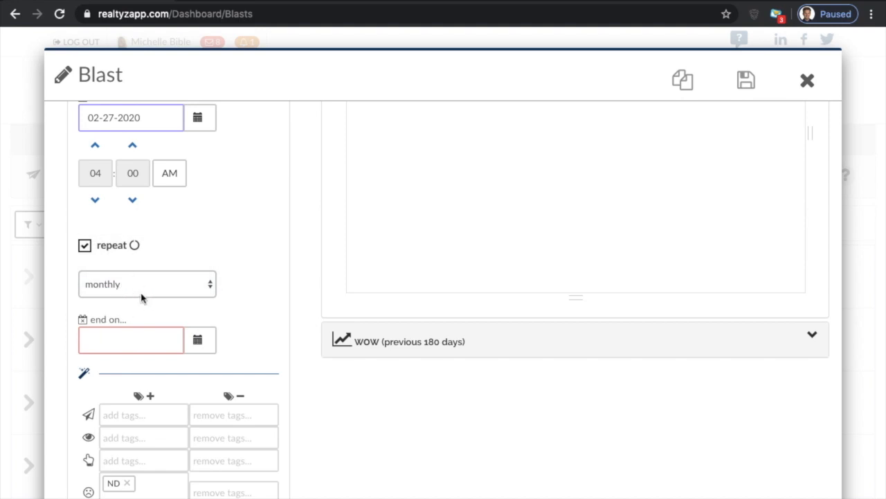
- Set the end date of the repeating blast to 07-30-2020
left_click(198, 340)
left_click(280, 128)
left_click(280, 128)
left_click(280, 128)
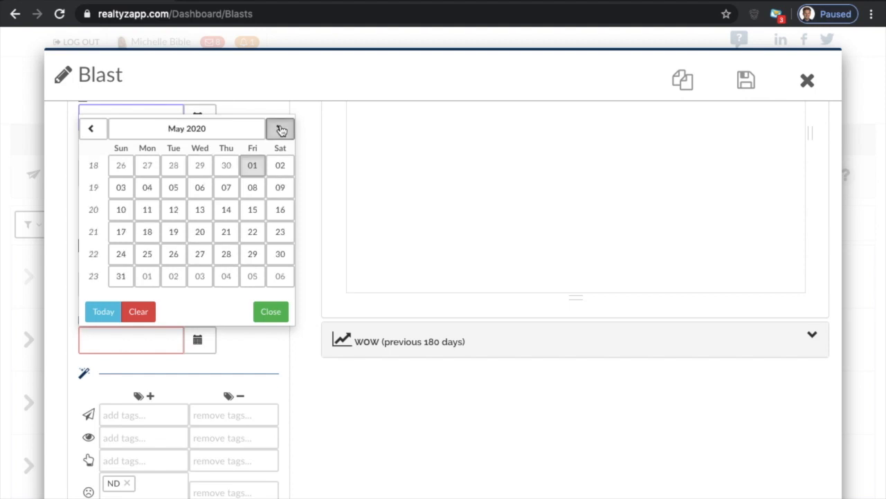
left_click(280, 128)
left_click(280, 128)
left_click(234, 252)
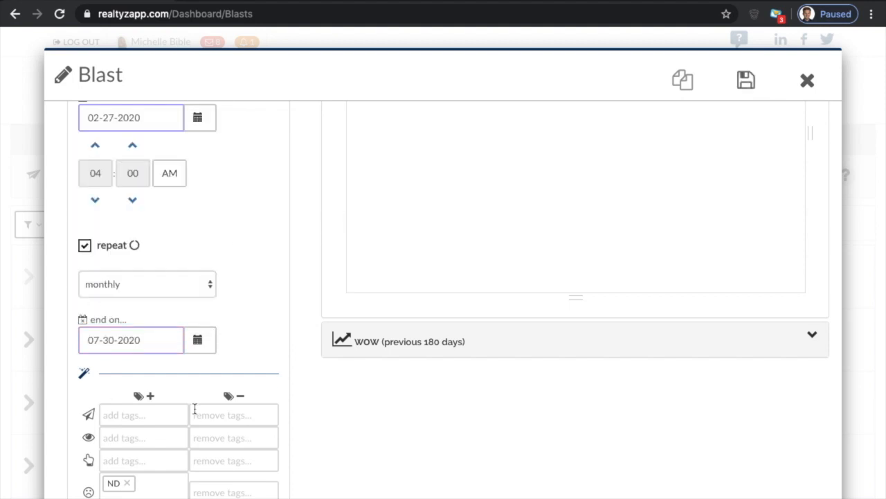
- Open RZ Designer for the blast content and load the VIP Multi-Listing E-Mail Blast template
scroll(273, 351, "up", 5)
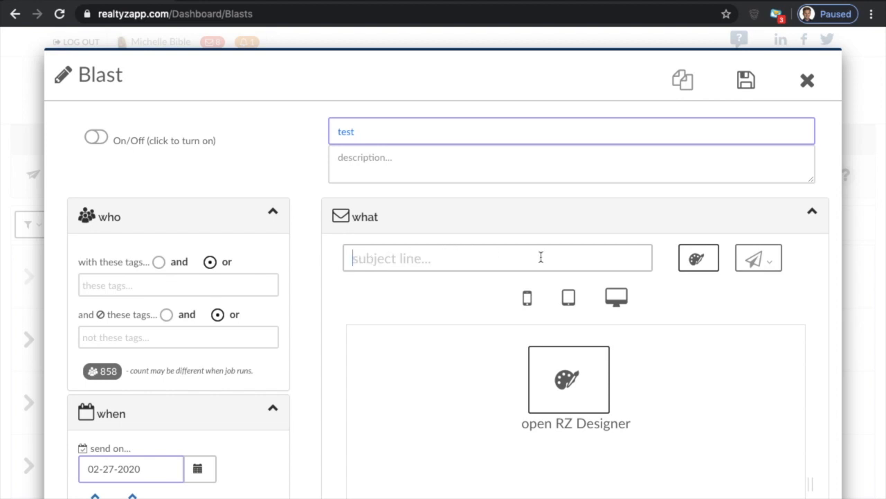
left_click(567, 392)
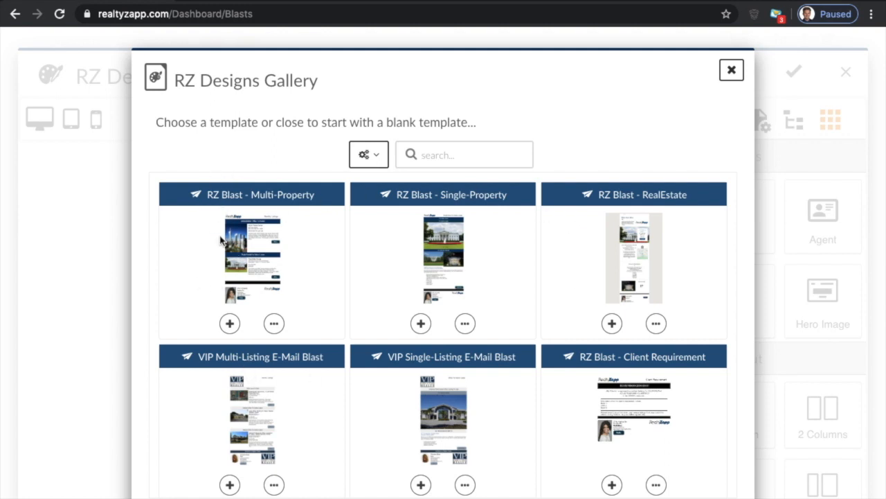
scroll(215, 374, "down", 2)
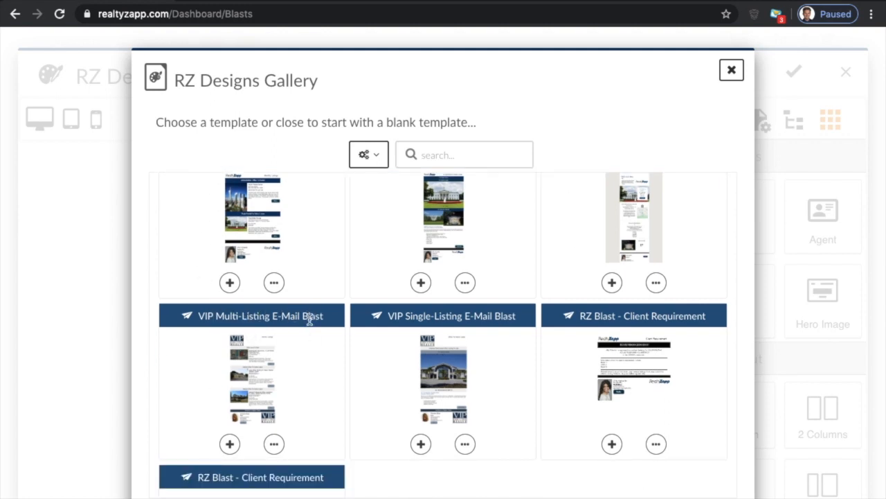
left_click(230, 444)
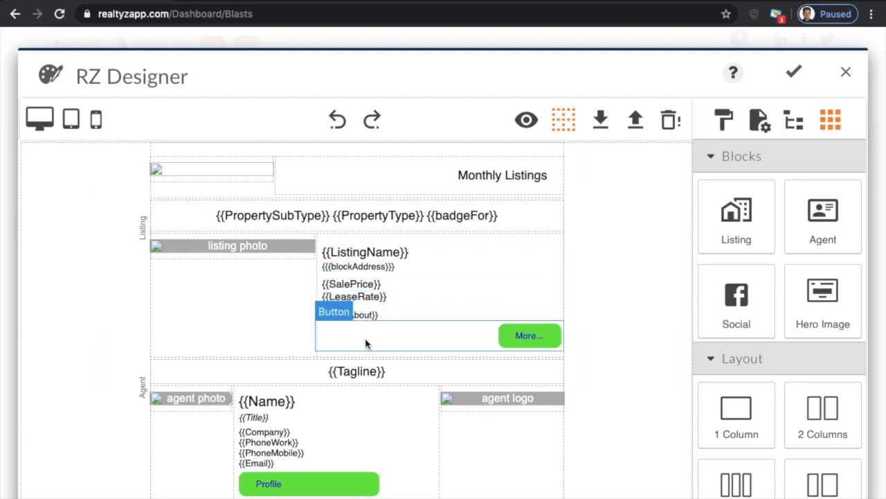
- Preview the multi-listing template with live listing data from header to footer, then return to the editing view
left_click(527, 124)
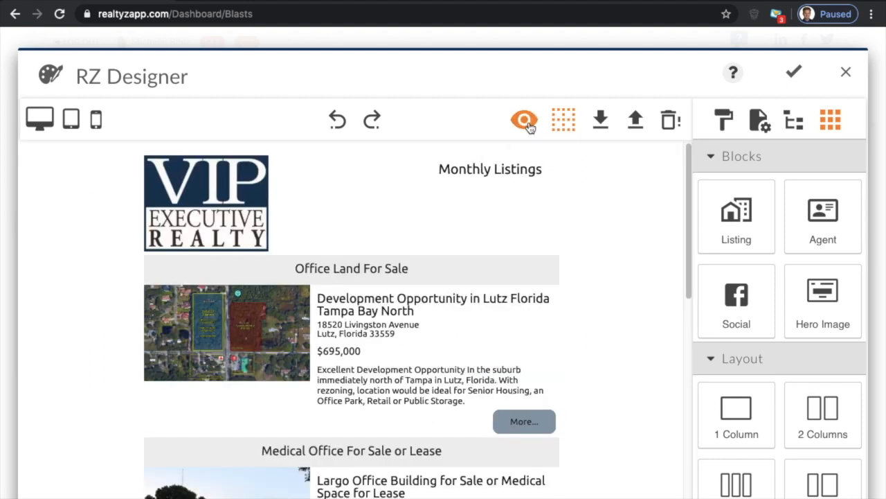
scroll(297, 429, "down", 5)
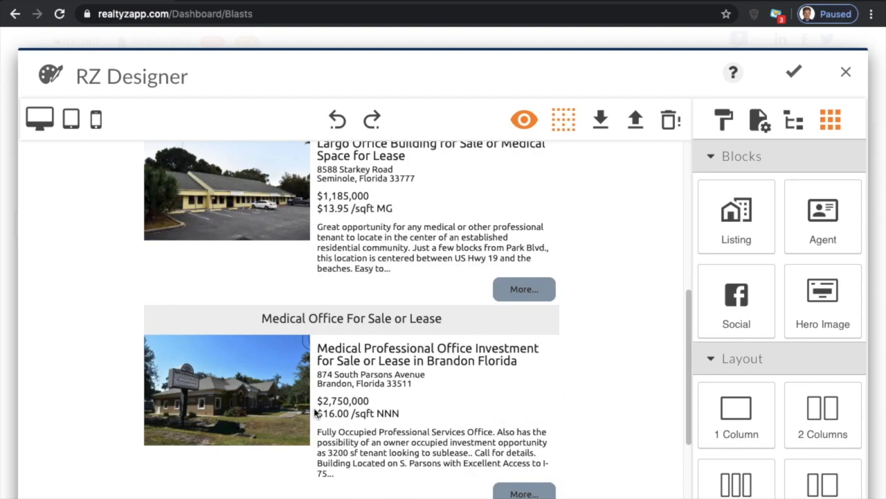
scroll(315, 413, "down", 2)
scroll(315, 412, "up", 7)
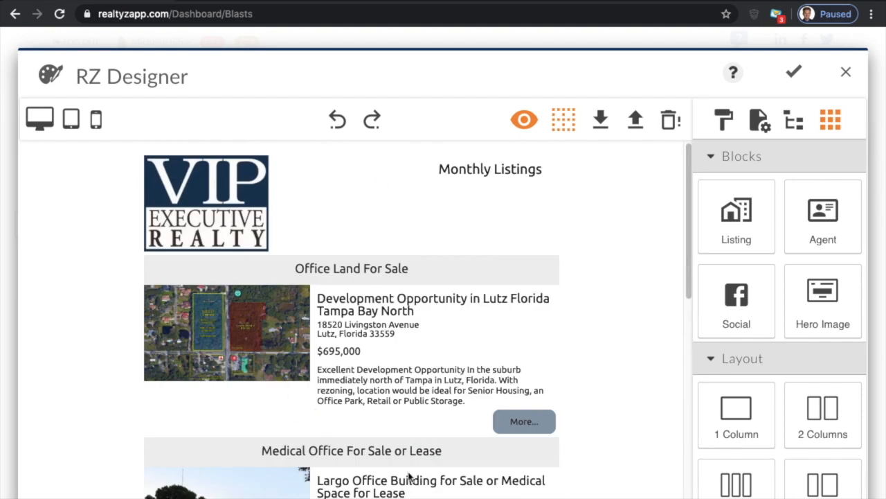
left_click(524, 124)
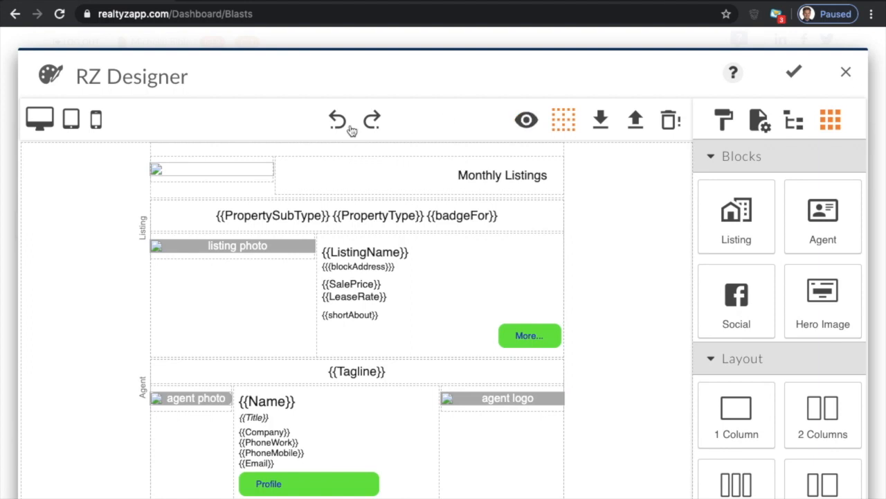
- Review the listings assigned to the template's Listing block and accept the existing selection
left_click(142, 231)
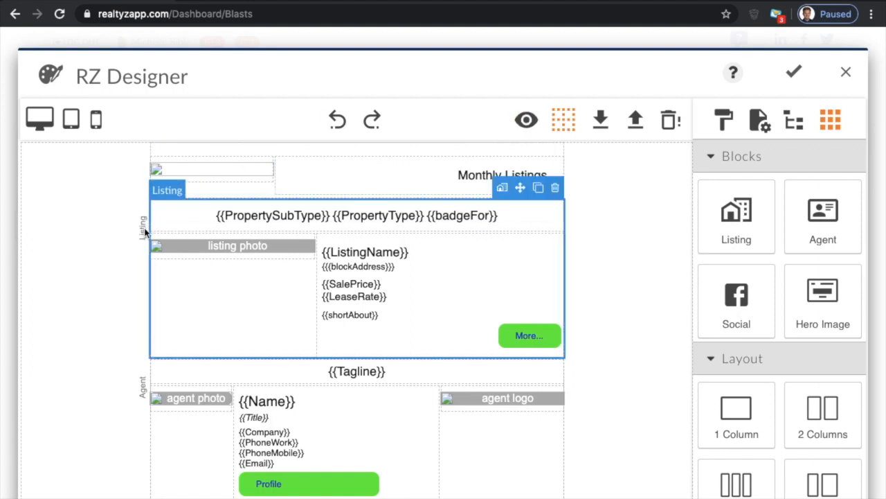
left_click(503, 190)
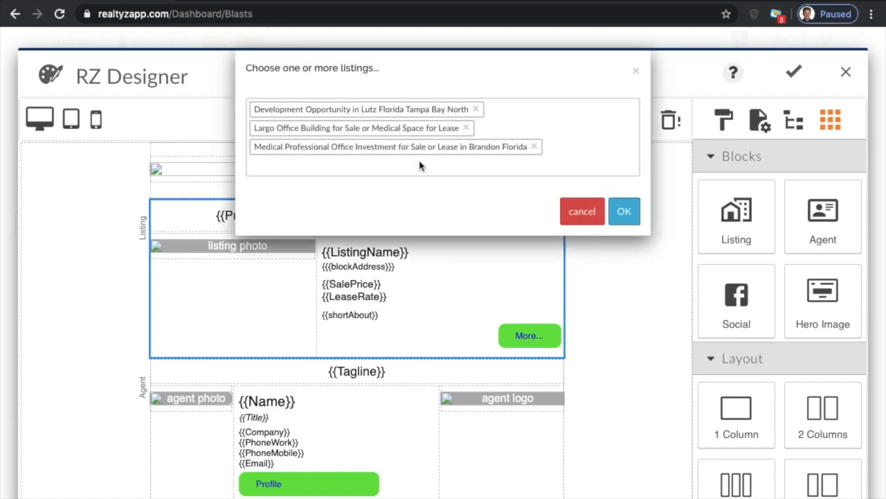
left_click(623, 214)
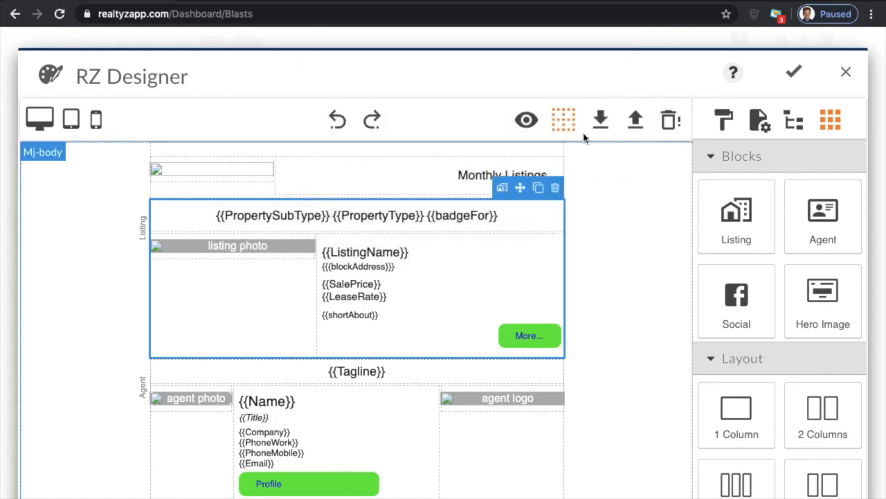
- Preview the email again to check the listings chosen in the Listing block, then leave the preview
left_click(527, 122)
scroll(435, 352, "down", 4)
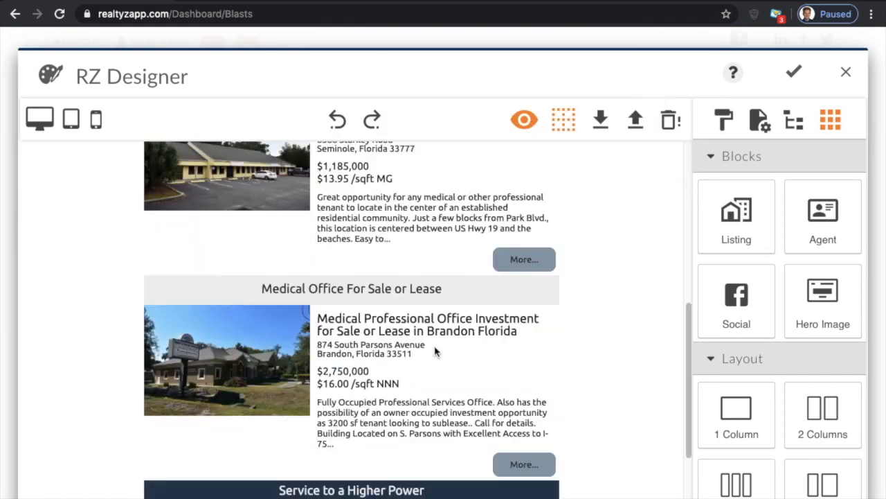
scroll(435, 351, "up", 4)
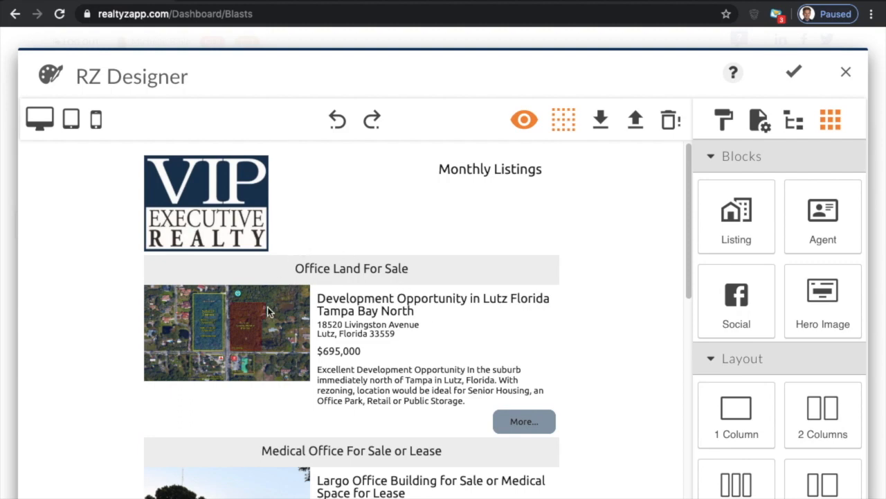
scroll(291, 302, "down", 3)
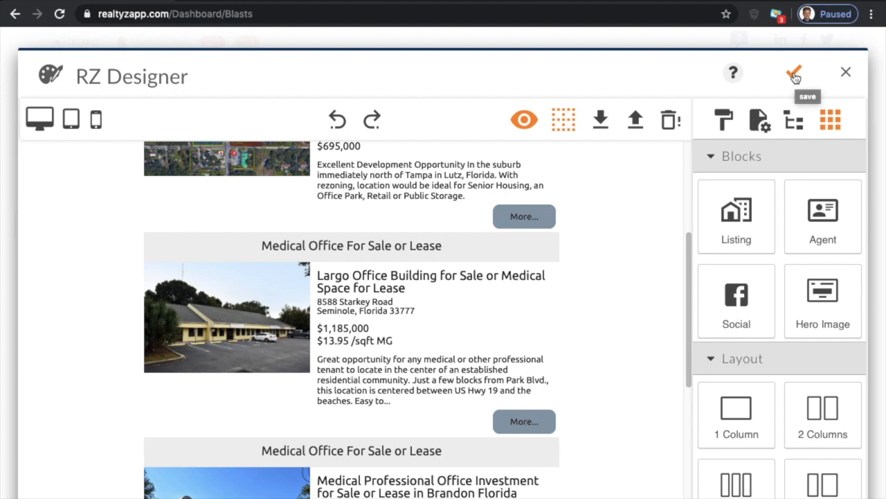
left_click(524, 121)
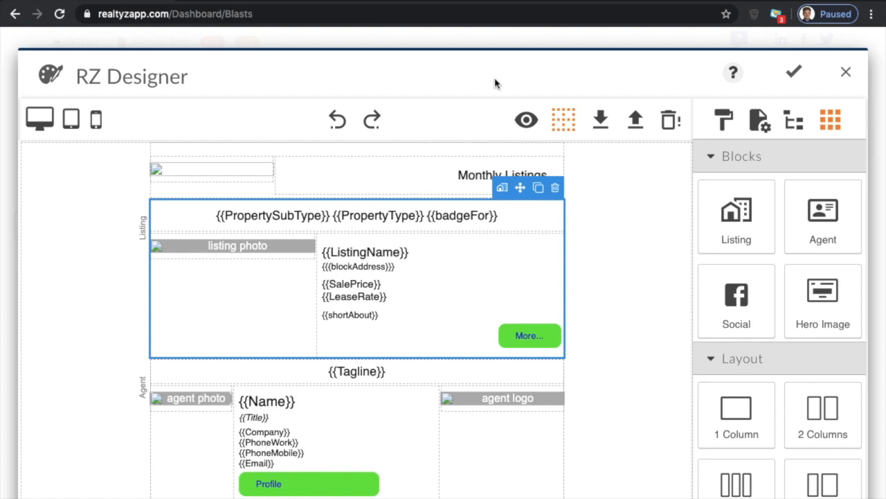
- Apply the multi-listing design to the blast and review its email preview and schedule settings
left_click(796, 74)
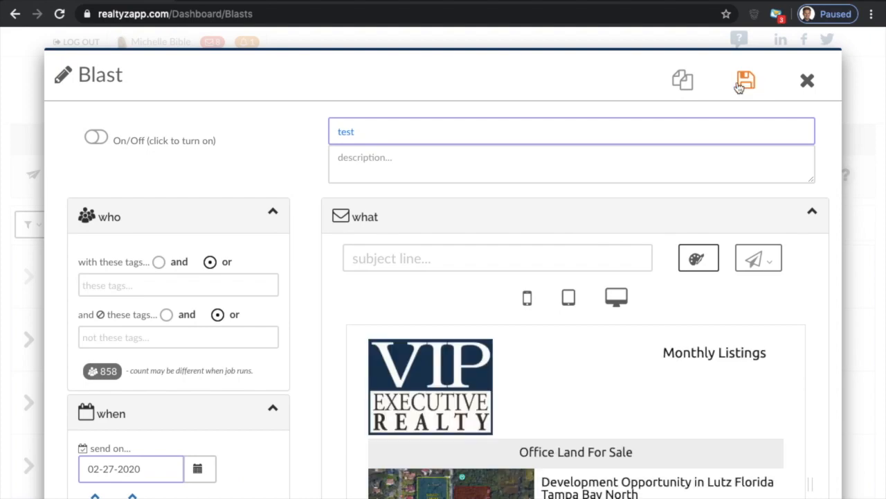
scroll(219, 365, "down", 5)
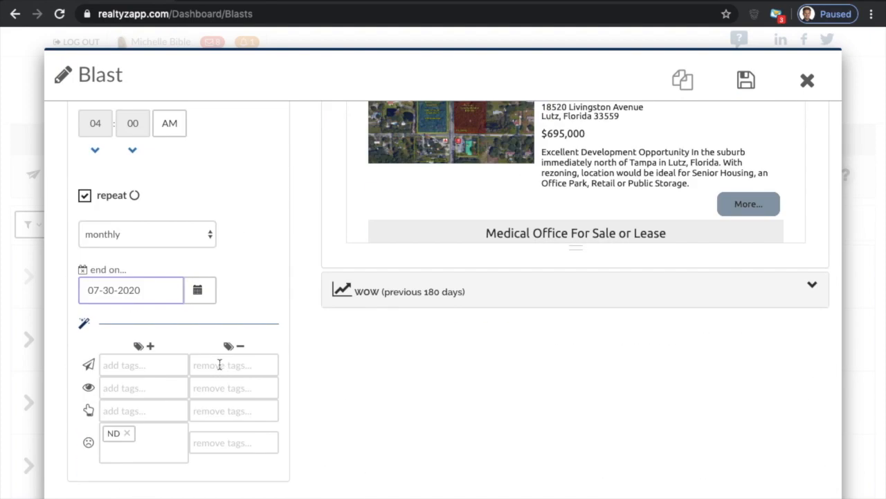
scroll(218, 365, "up", 5)
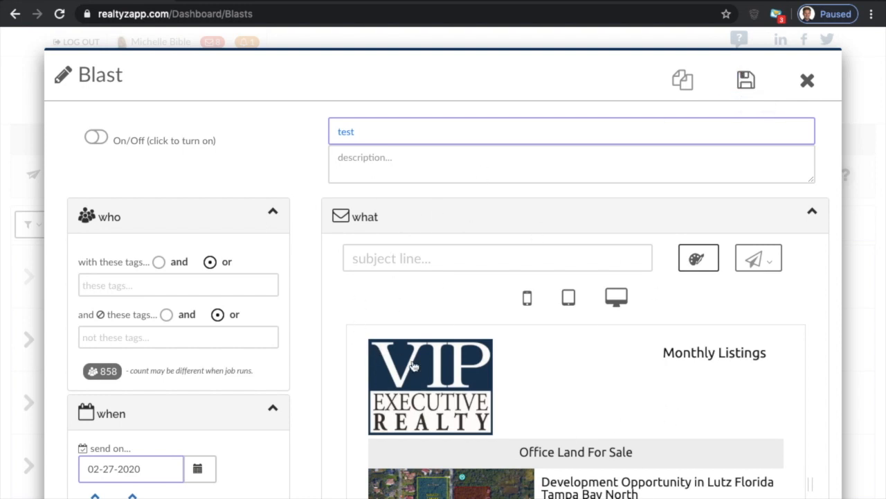
scroll(424, 398, "down", 3)
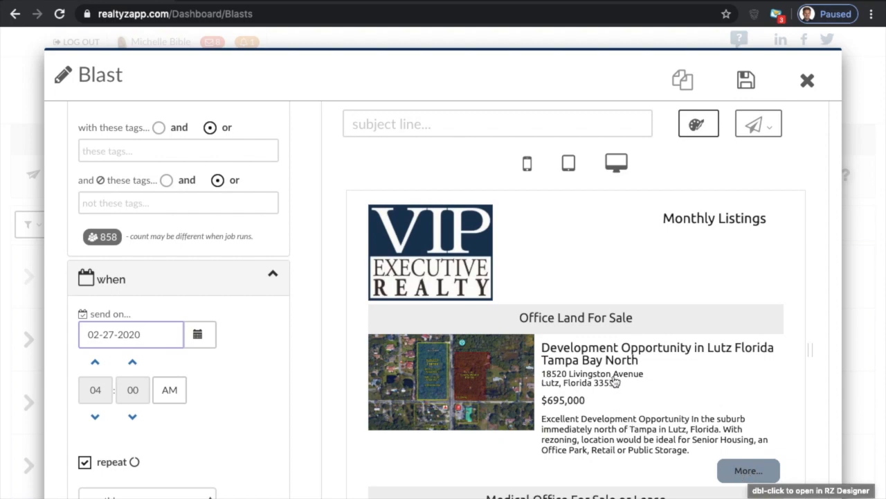
scroll(419, 370, "down", 5)
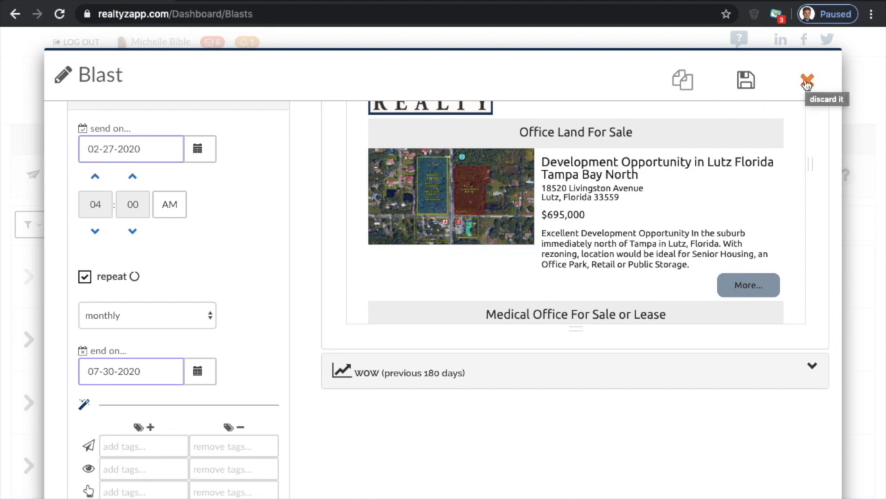
- Reopen the blast's design in RZ Designer, clear its content and load the RZ Blast - Single-Property template
double_click(520, 256)
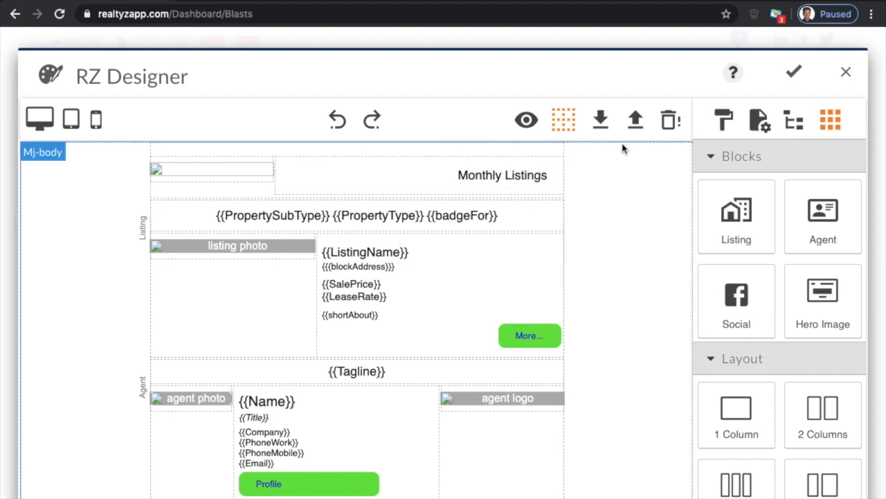
left_click(670, 121)
left_click(562, 92)
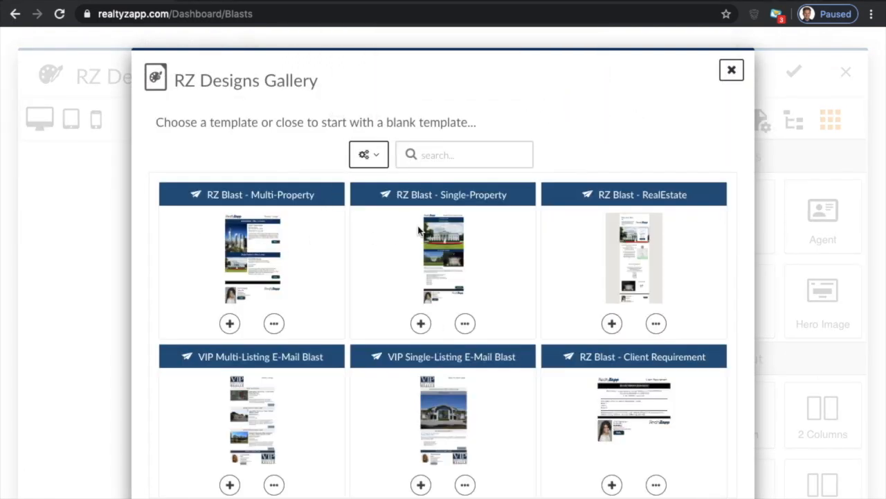
left_click(420, 325)
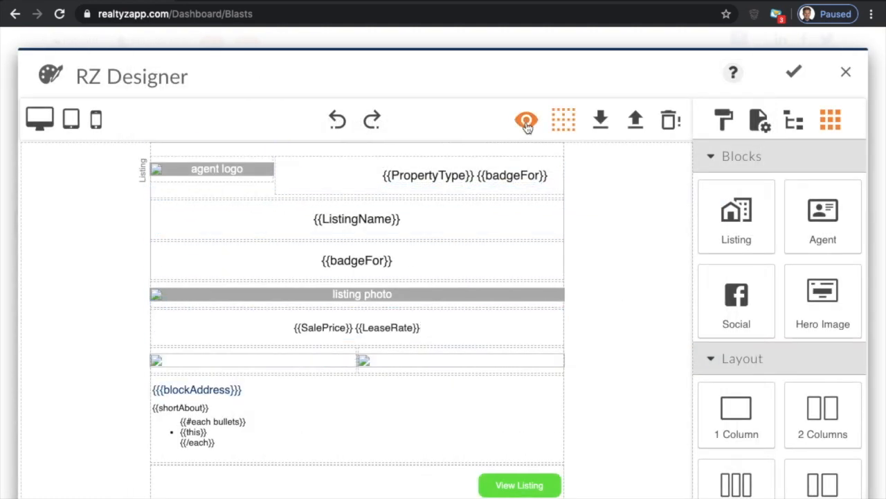
- Preview the template without a listing, then assign the PRIME DEVELOPMENT LAND in Hudson Florida listing to its Listing block
left_click(526, 122)
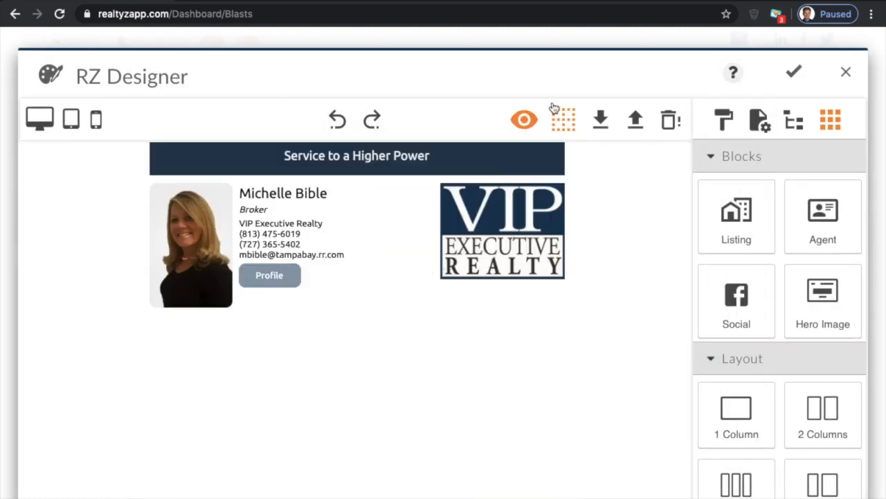
left_click(528, 119)
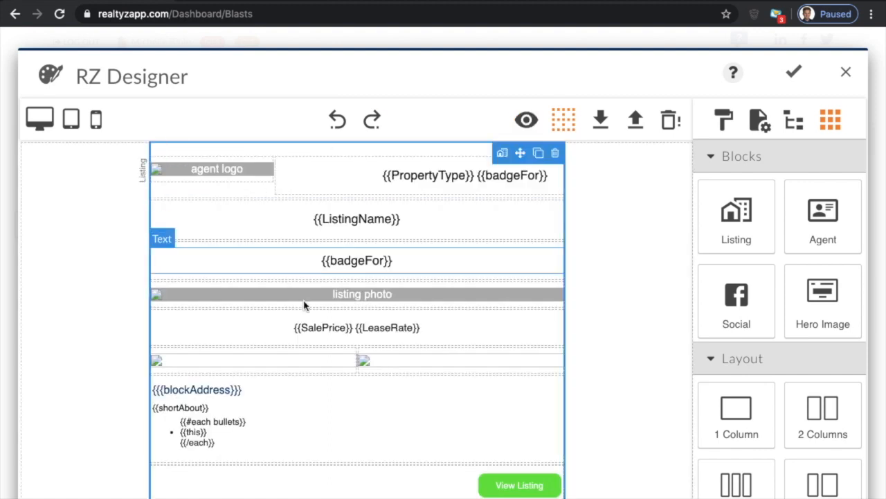
left_click(502, 154)
left_click(260, 109)
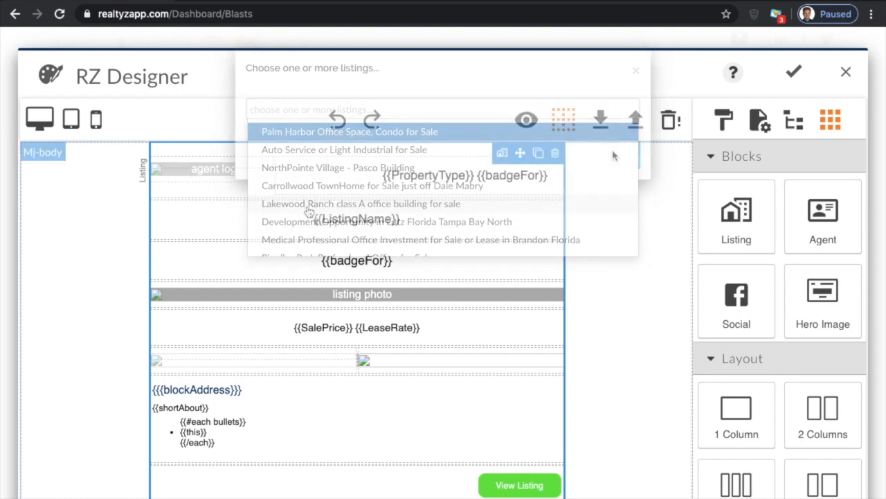
- Preview the single-property email and examine the listing's heading, photos, price, description and the agent section at its end
left_click(527, 129)
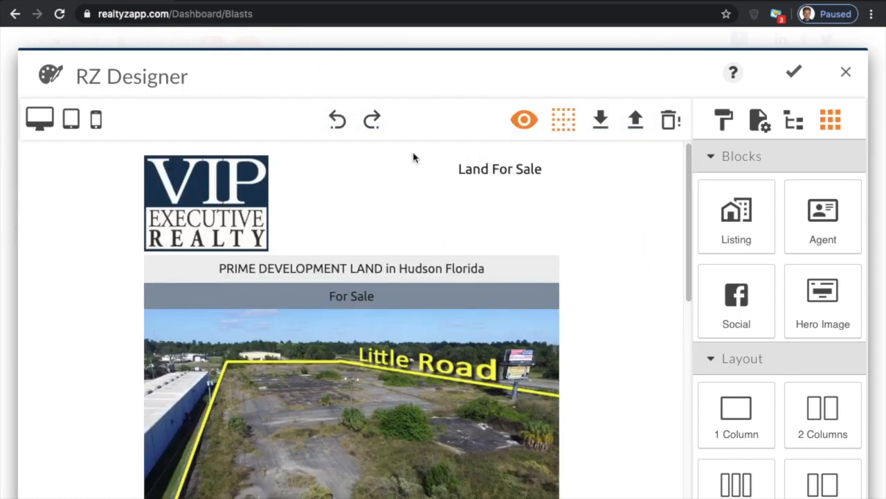
scroll(265, 284, "down", 8)
scroll(284, 280, "up", 2)
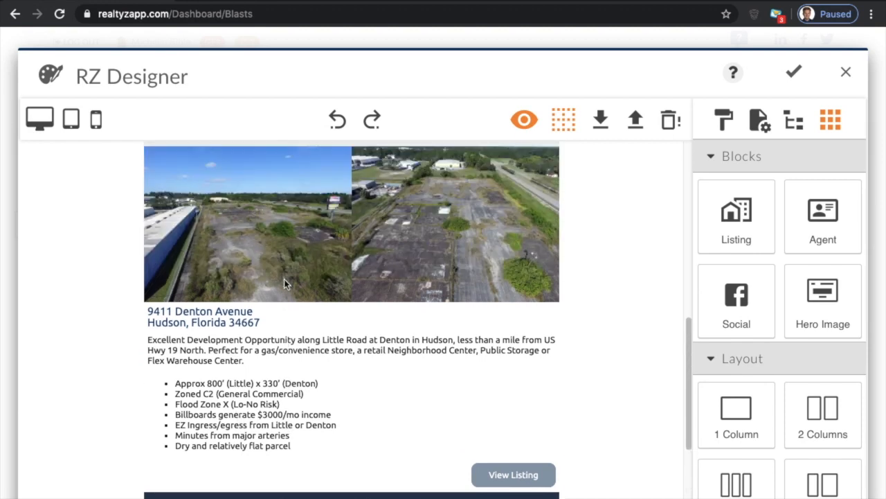
scroll(284, 279, "up", 2)
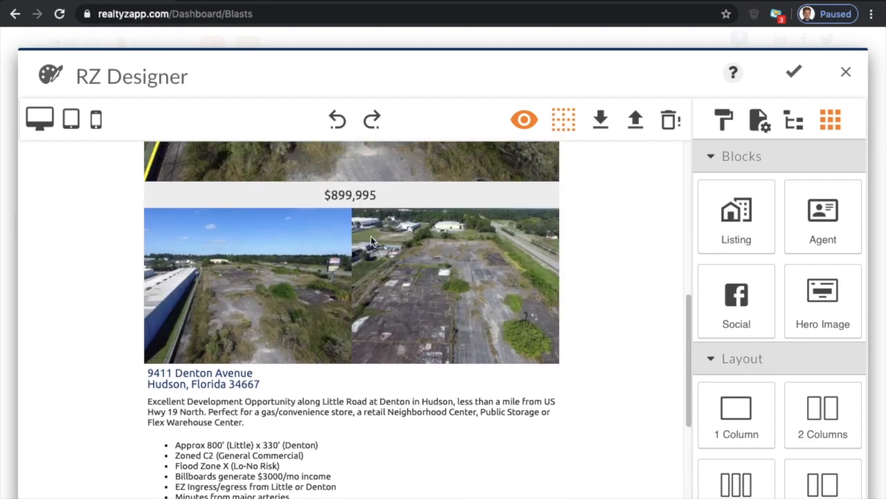
scroll(325, 196, "up", 8)
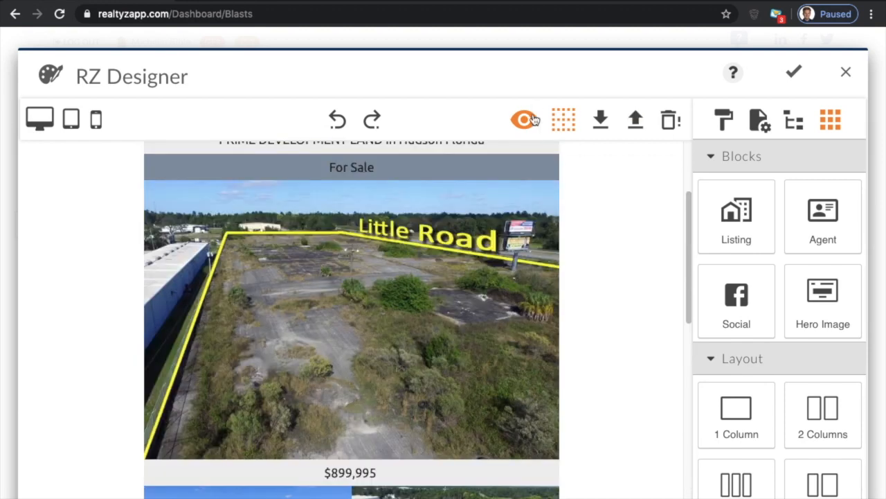
scroll(392, 258, "down", 12)
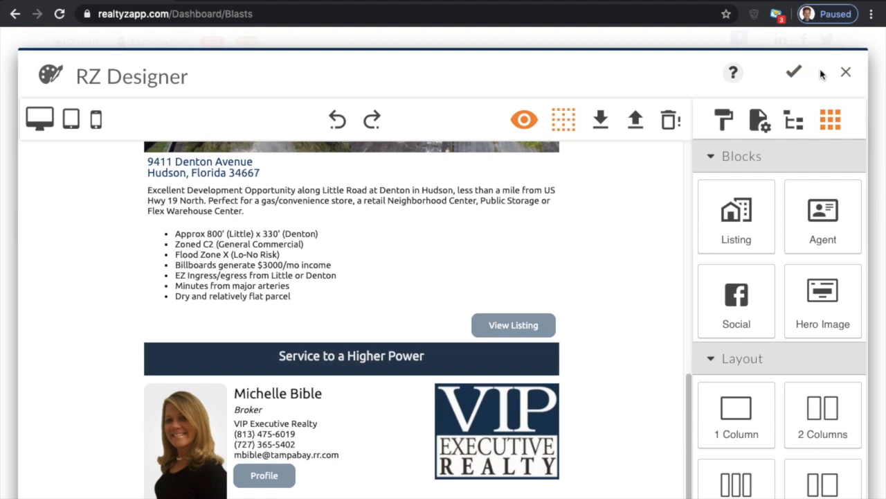
- Apply the single-property design to the blast and review its send date and repeat settings
left_click(789, 74)
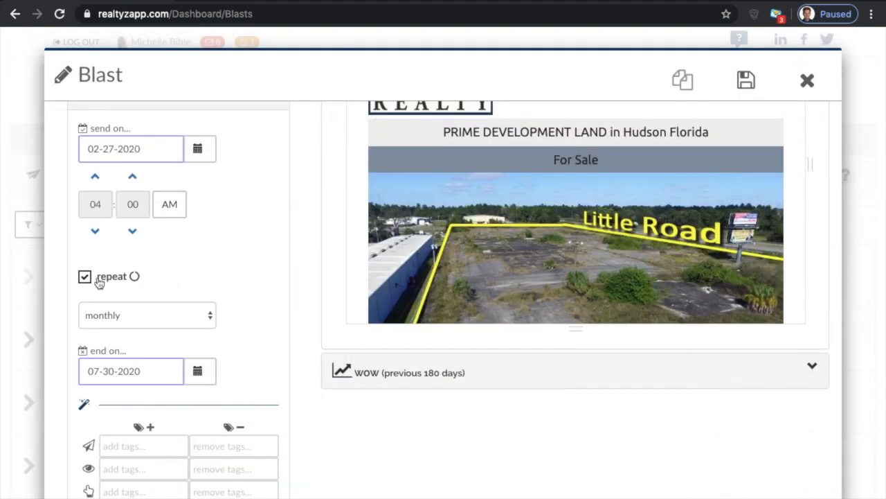
scroll(173, 305, "down", 1)
scroll(174, 305, "up", 1)
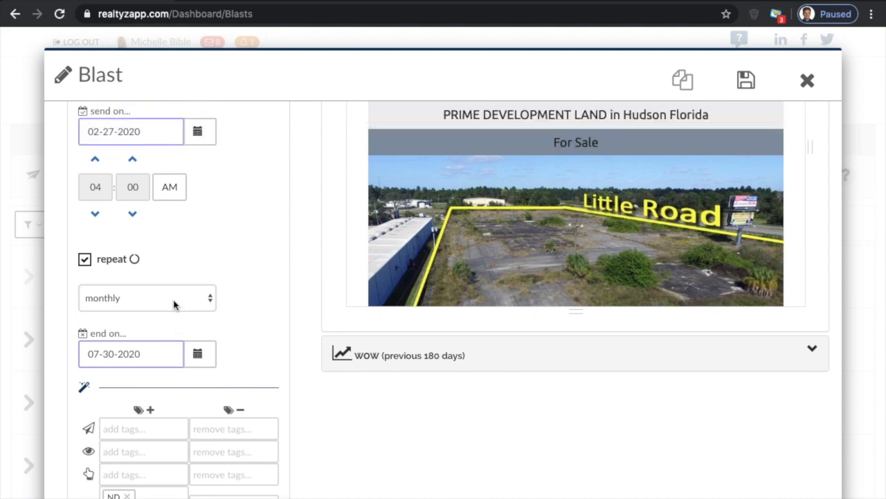
- Close the "test" blast without saving it and confirm leaving the editor
scroll(174, 273, "up", 5)
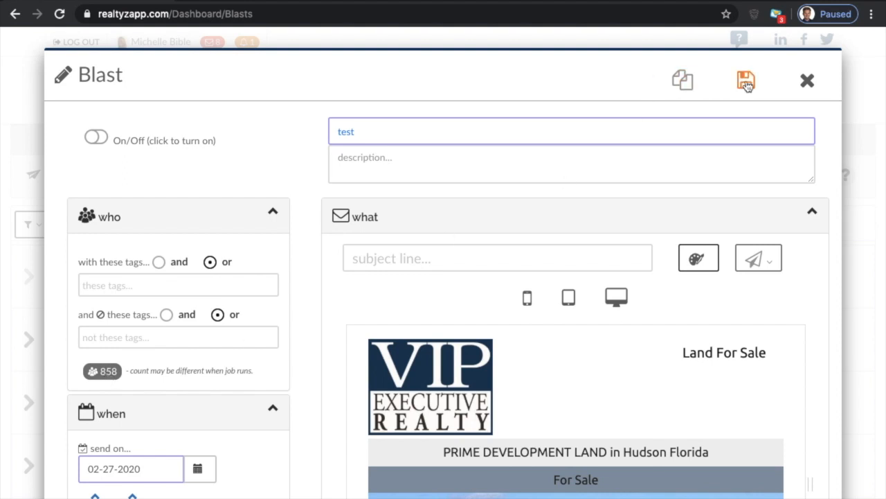
left_click(805, 83)
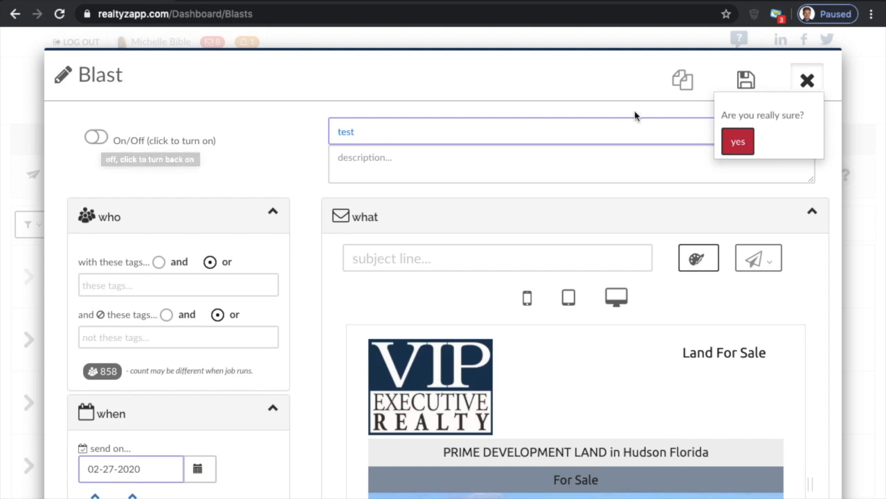
left_click(738, 150)
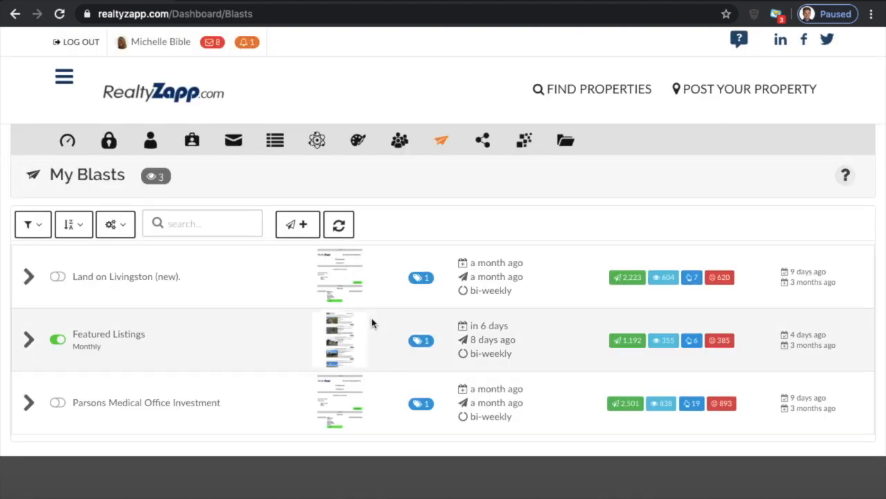